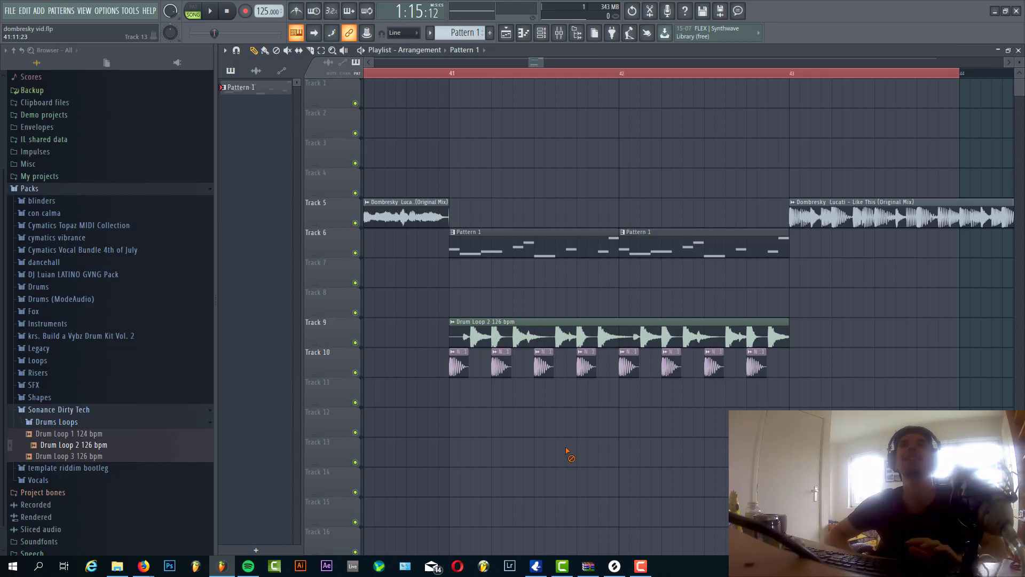
# - Play the arrangement from bar 41 through the two Pattern 1 clips, and stop it
pyautogui.press('space')
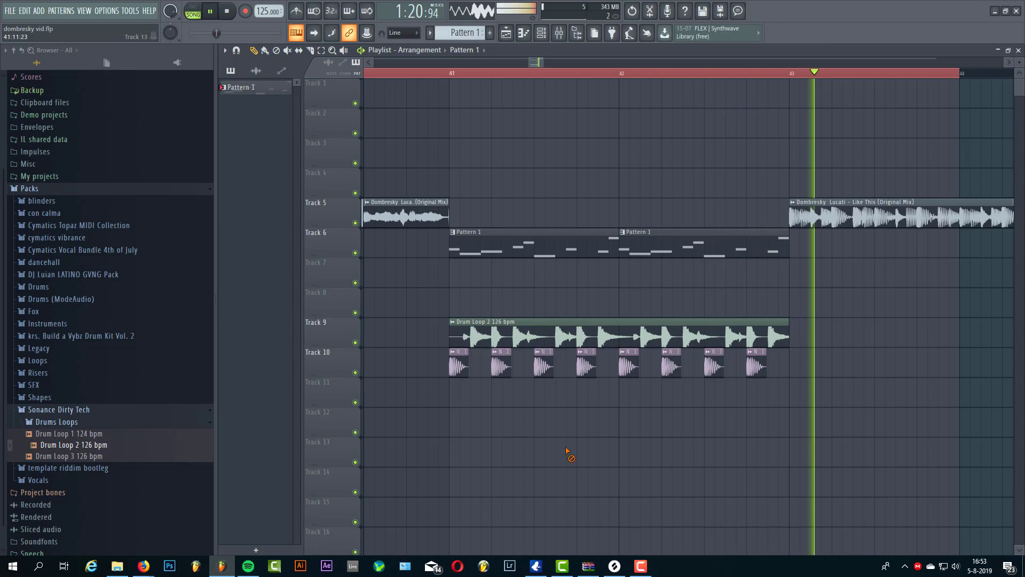
pyautogui.press('space')
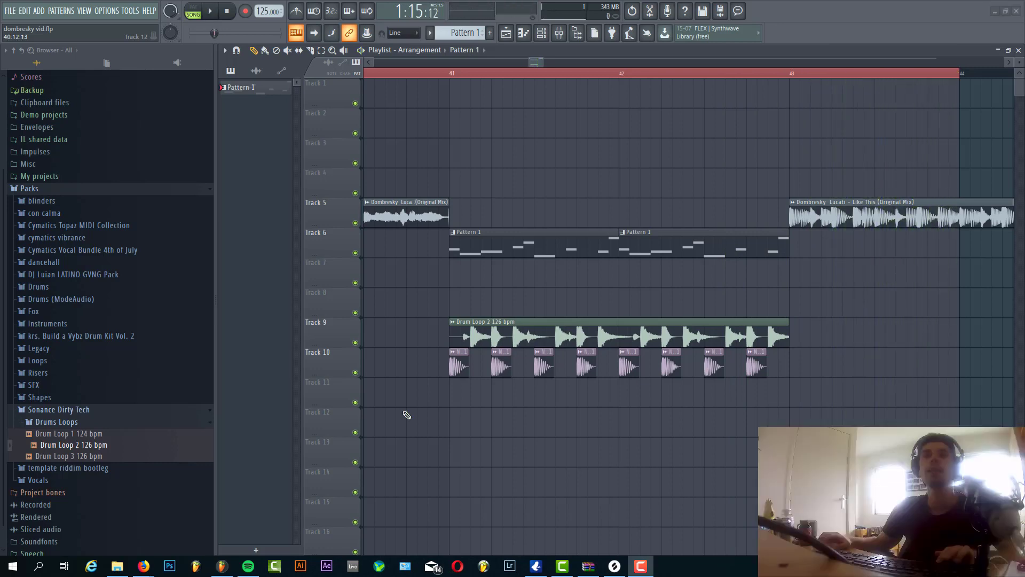
# - Solo Track 10, add Track 9's drum loop to it, and loop playback over bars 41 and 42
pyautogui.rightClick(356, 373)
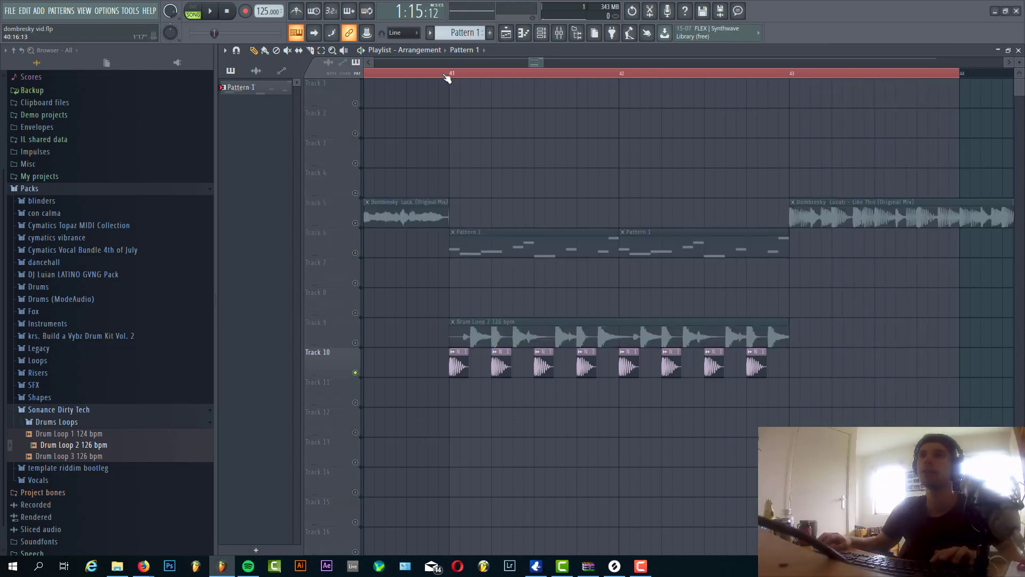
pyautogui.click(439, 73)
pyautogui.press('space')
pyautogui.click(356, 344)
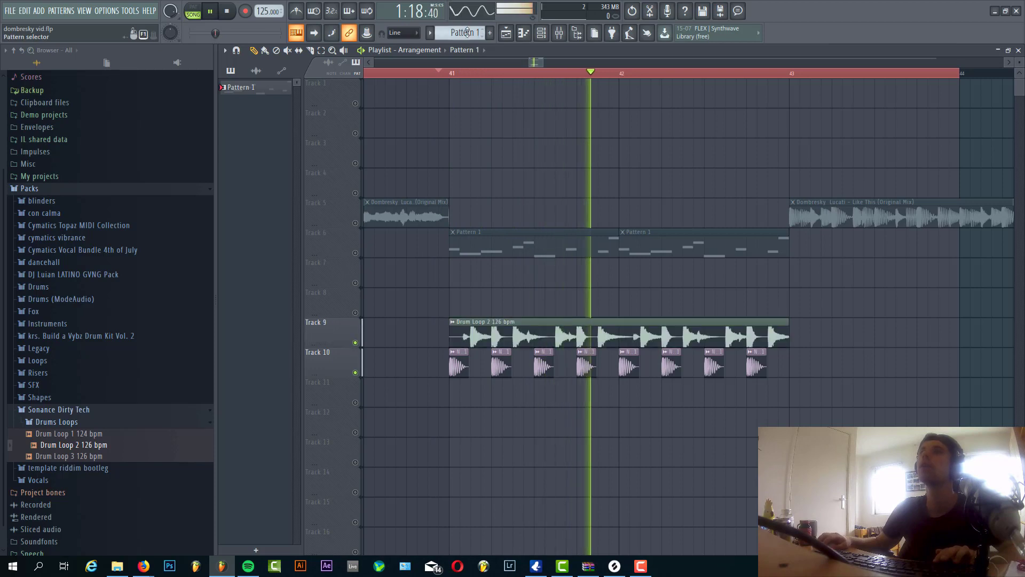
pyautogui.moveTo(435, 76); pyautogui.dragTo(790, 74)
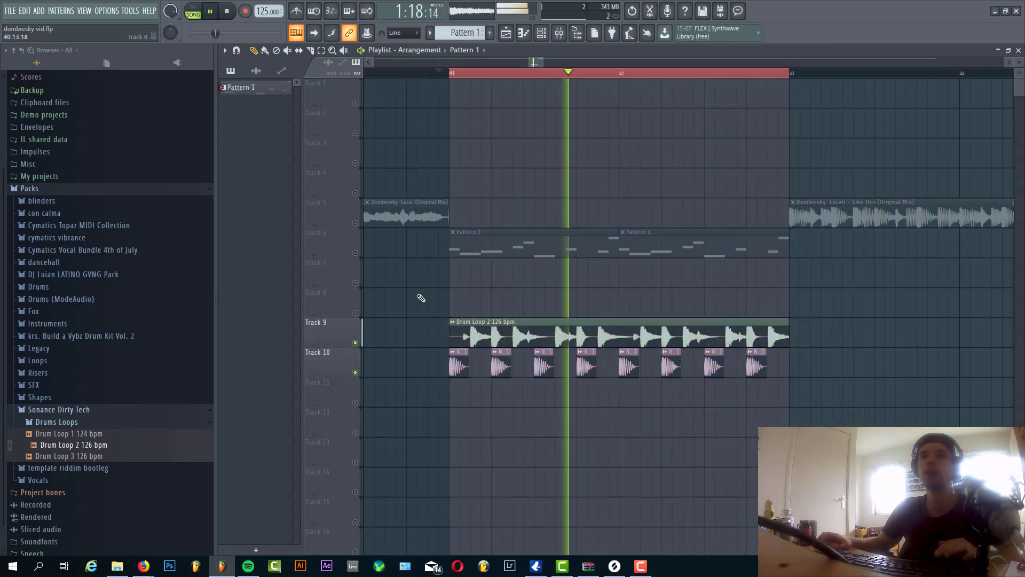
pyautogui.scroll(2, 538, 419)
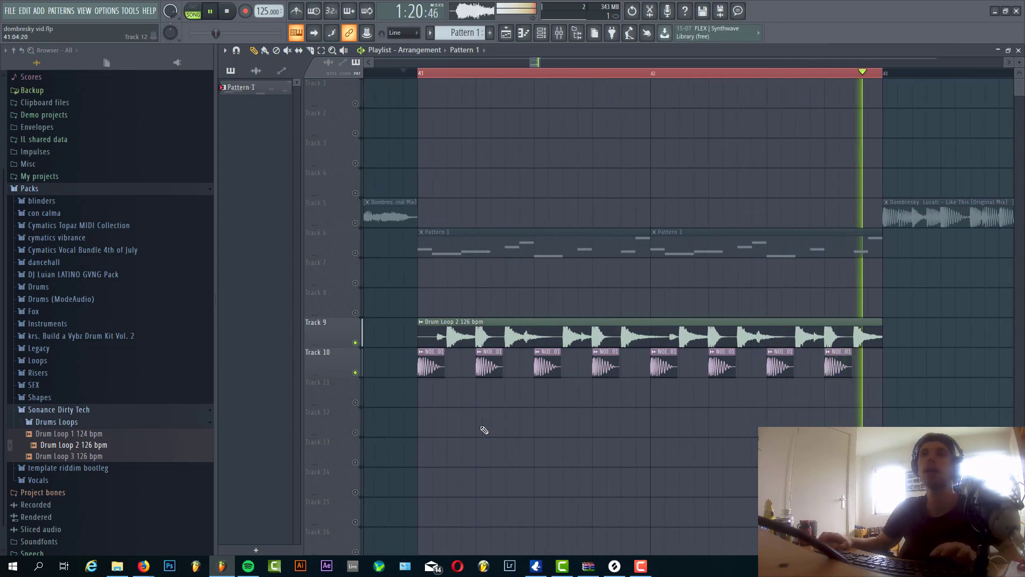
# - Unmute Track 6 with the Pattern 1 clips and mute Tracks 9 and 10
pyautogui.click(355, 253)
pyautogui.click(356, 372)
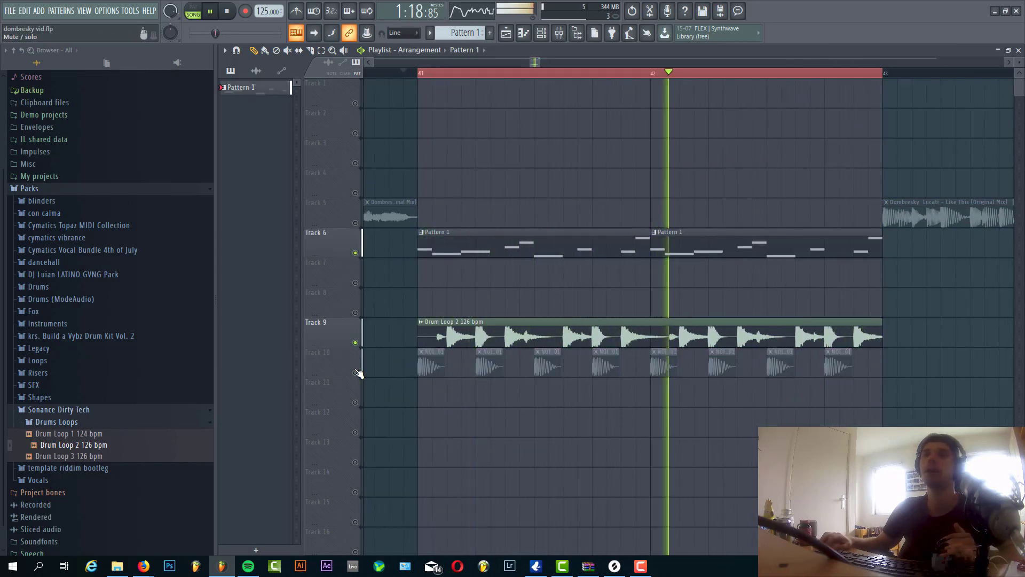
pyautogui.click(355, 343)
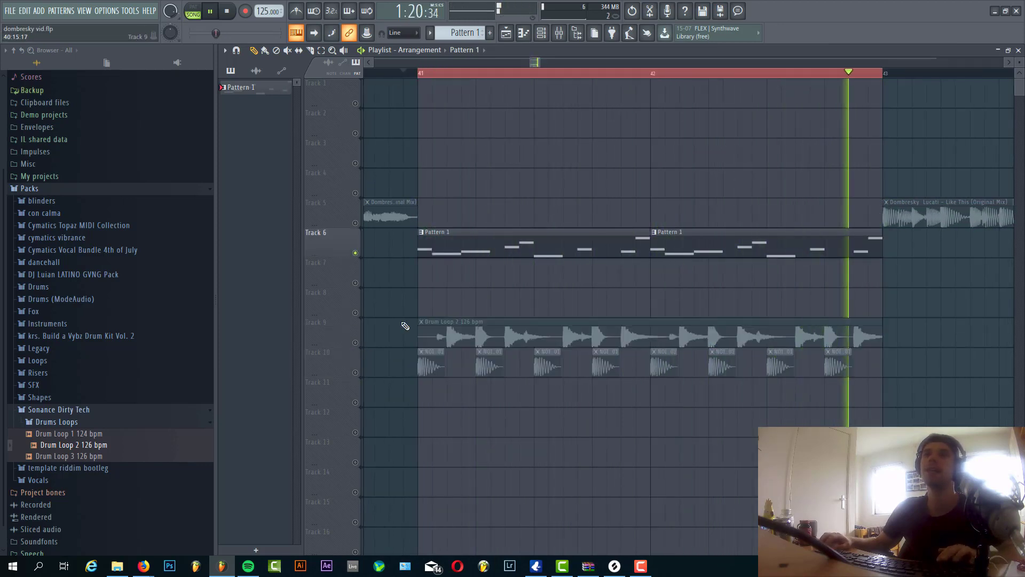
# - Check Pattern 1's notes in the piano roll, open its Serum instrument and set playback to pattern mode
pyautogui.doubleClick(511, 245)
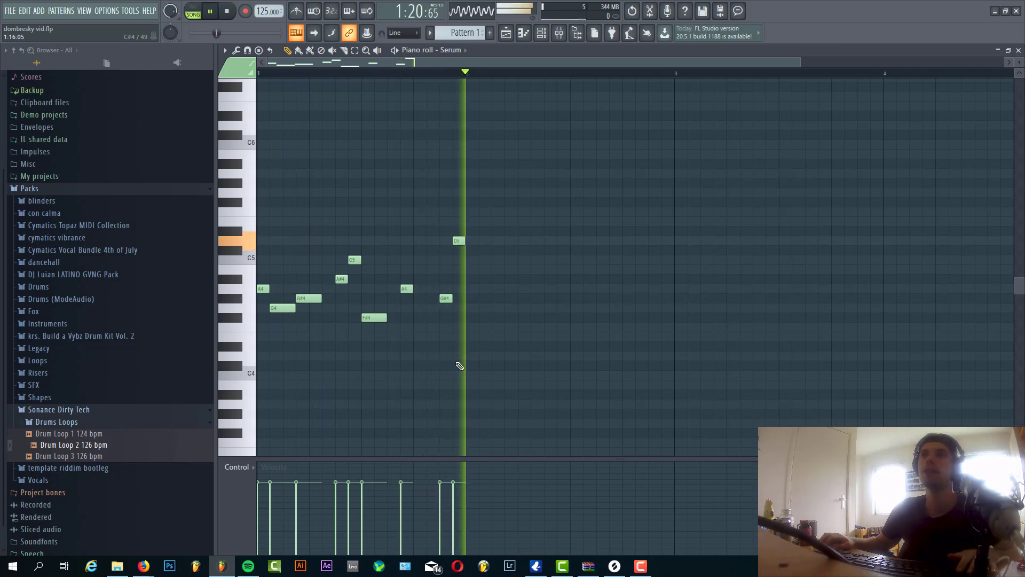
pyautogui.press('F7')
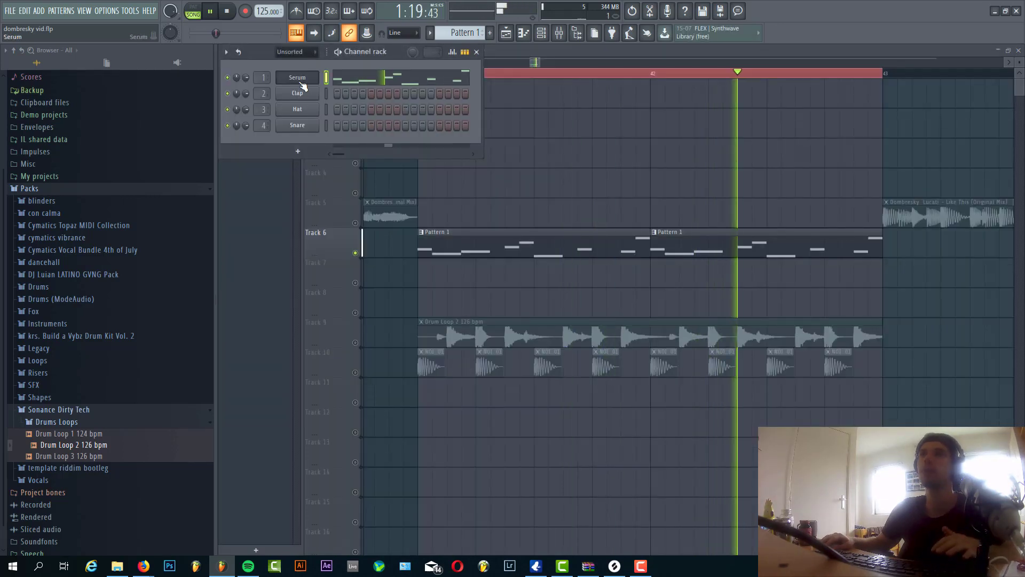
pyautogui.click(297, 77)
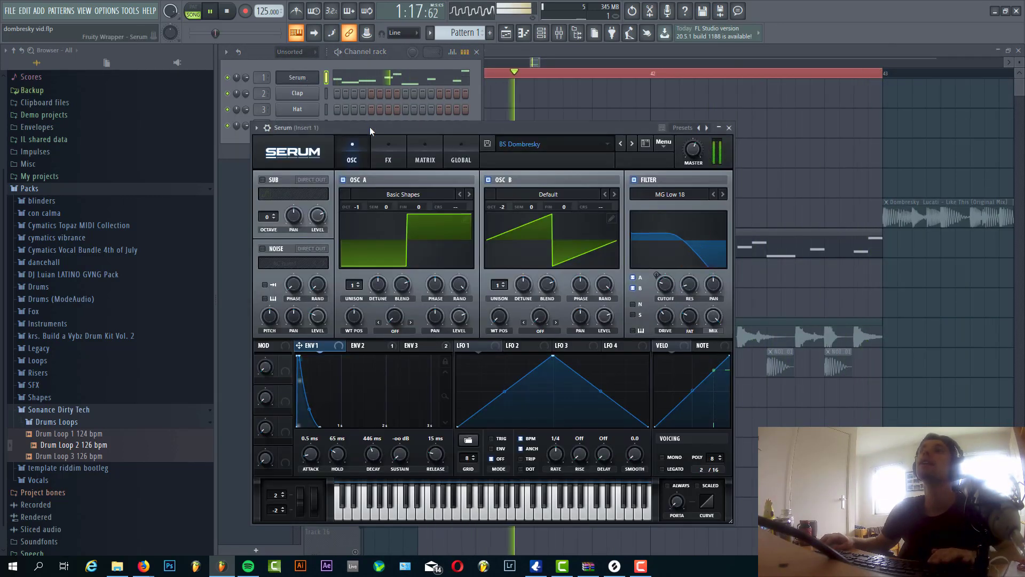
pyautogui.moveTo(369, 123); pyautogui.dragTo(392, 105)
pyautogui.click(197, 11)
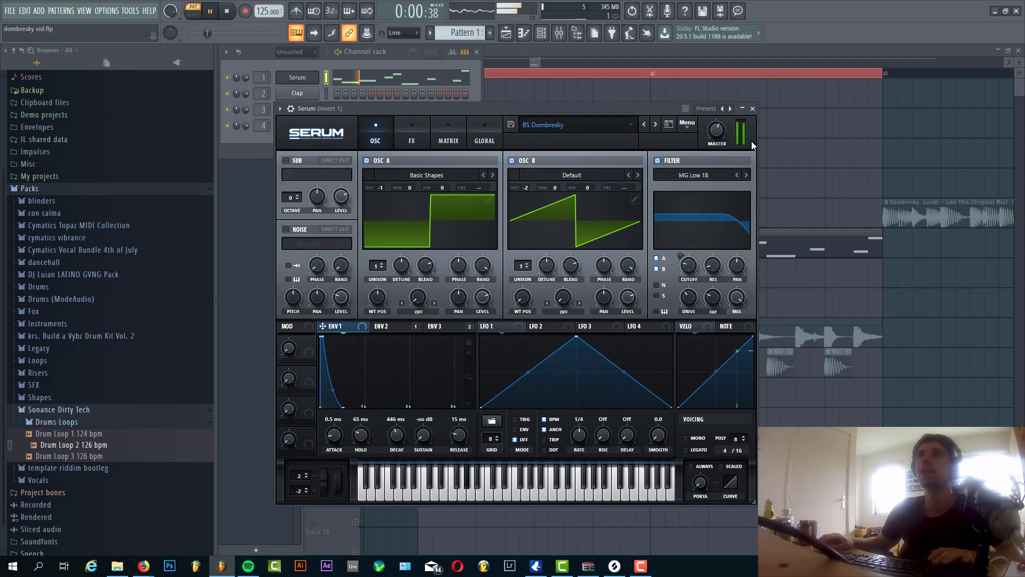
# - Initialise the Serum preset and load Basic Shapes in oscillator A at wavetable position 4, octave -1
pyautogui.click(687, 123)
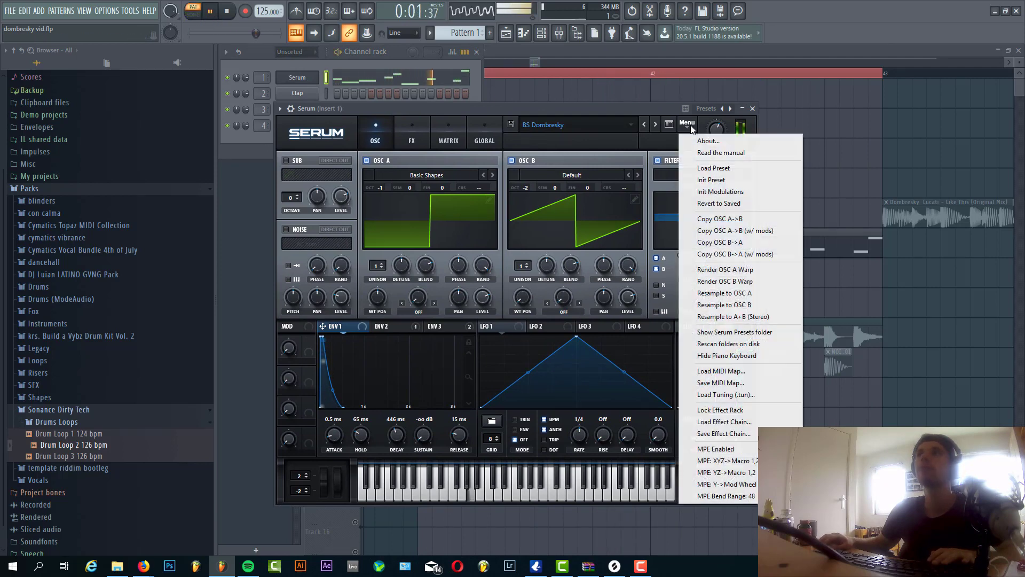
pyautogui.click(713, 179)
pyautogui.click(406, 175)
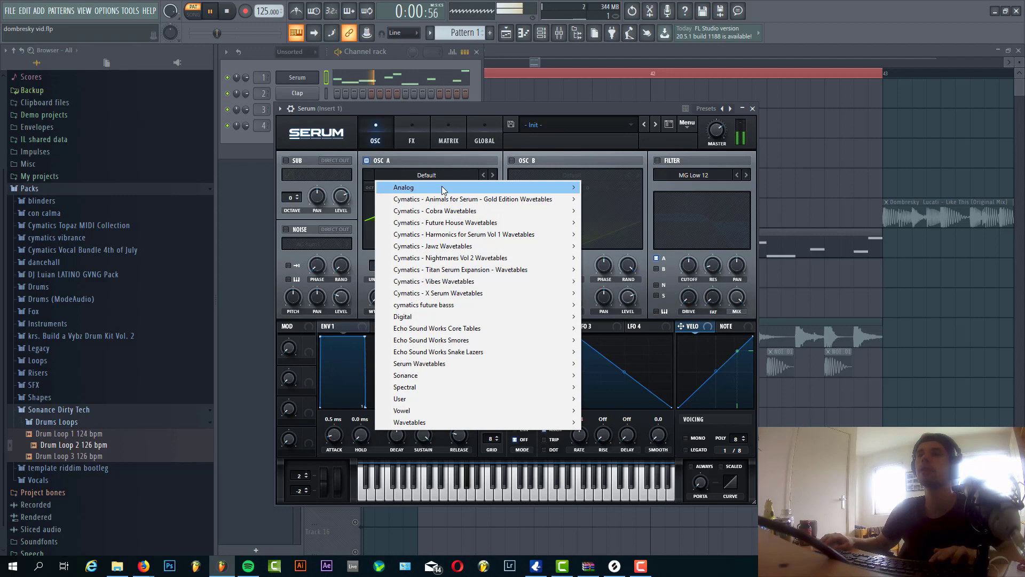
pyautogui.moveTo(442, 186)
pyautogui.click(605, 237)
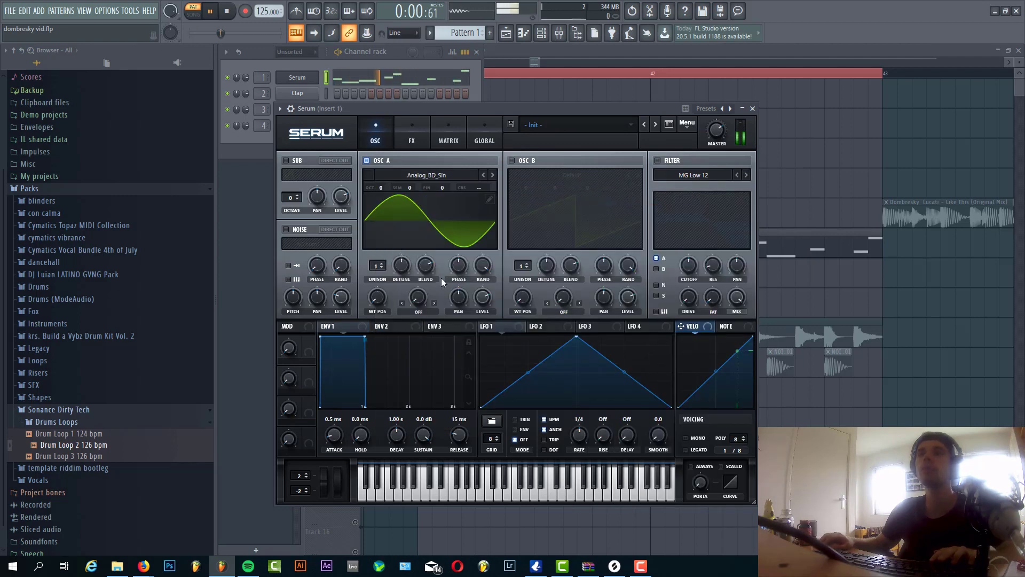
pyautogui.moveTo(377, 297); pyautogui.dragTo(382, 273)
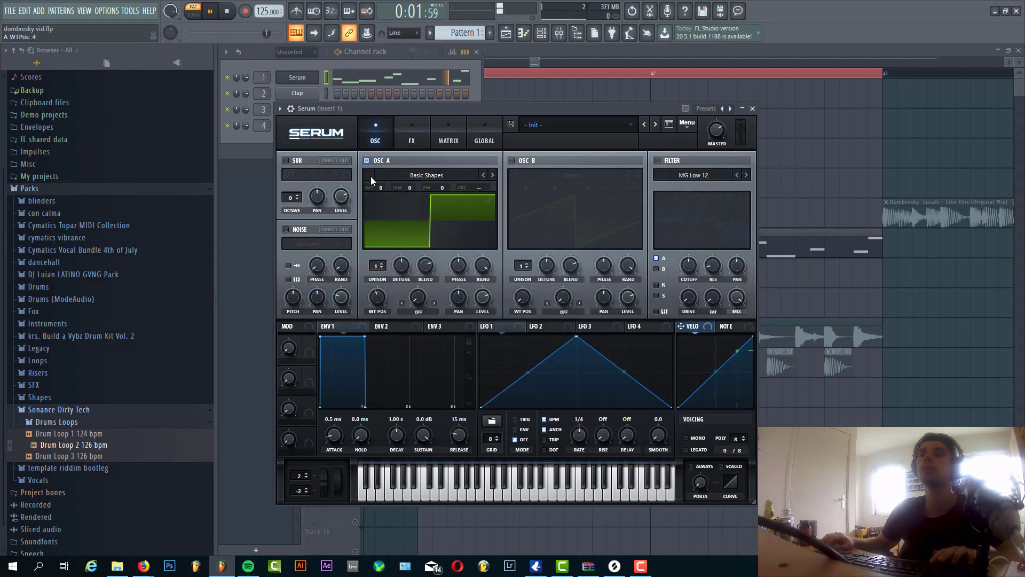
pyautogui.moveTo(389, 186); pyautogui.dragTo(382, 188)
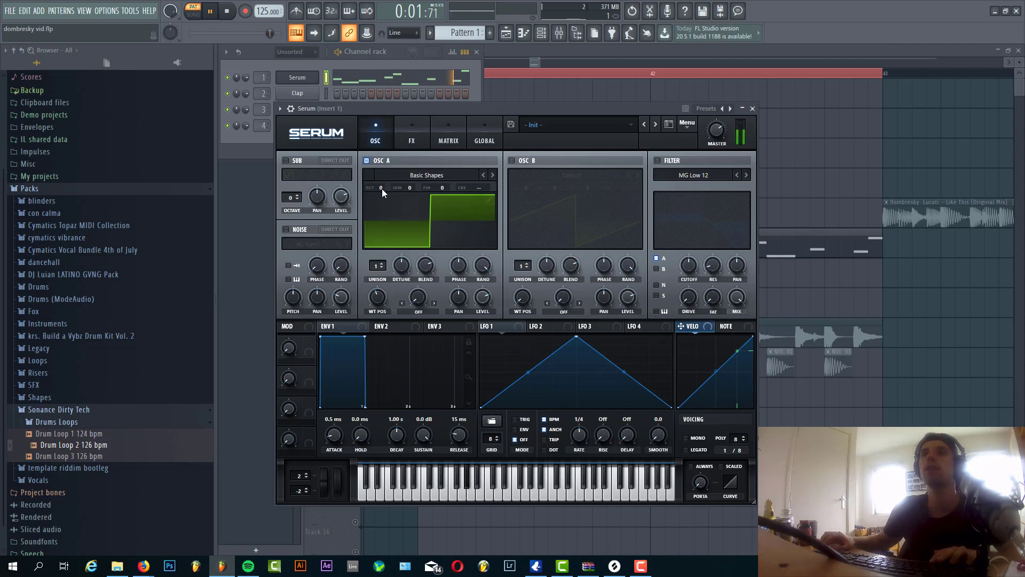
# - Enable oscillator B with its octave at -2 and turn on the filter
pyautogui.click(512, 160)
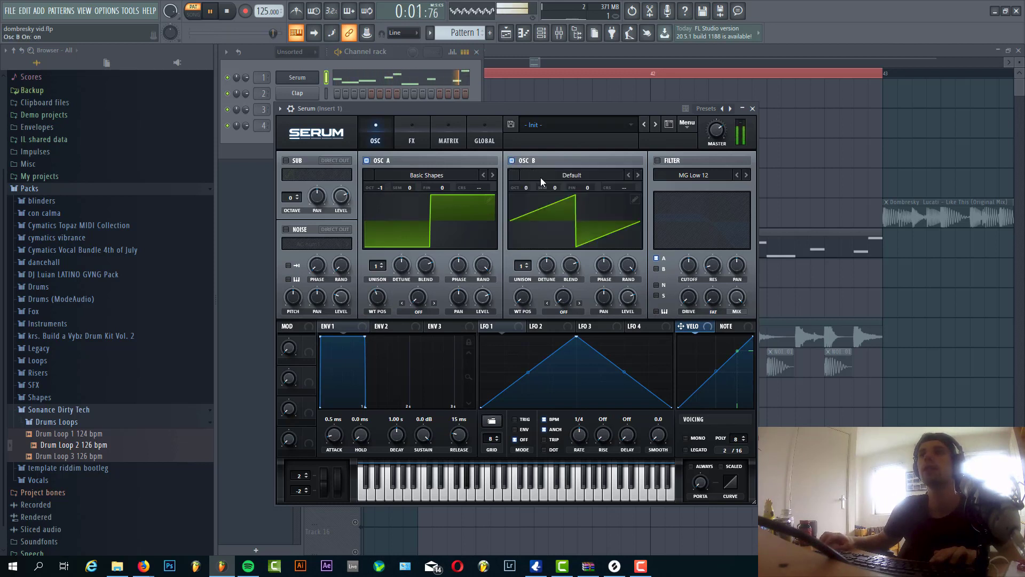
pyautogui.moveTo(523, 182); pyautogui.dragTo(524, 185)
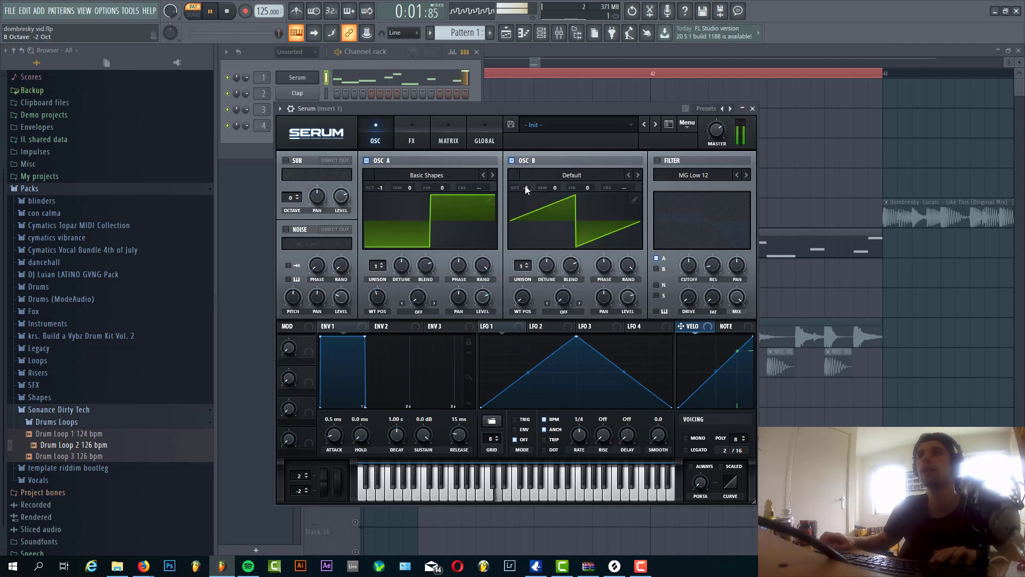
pyautogui.click(658, 160)
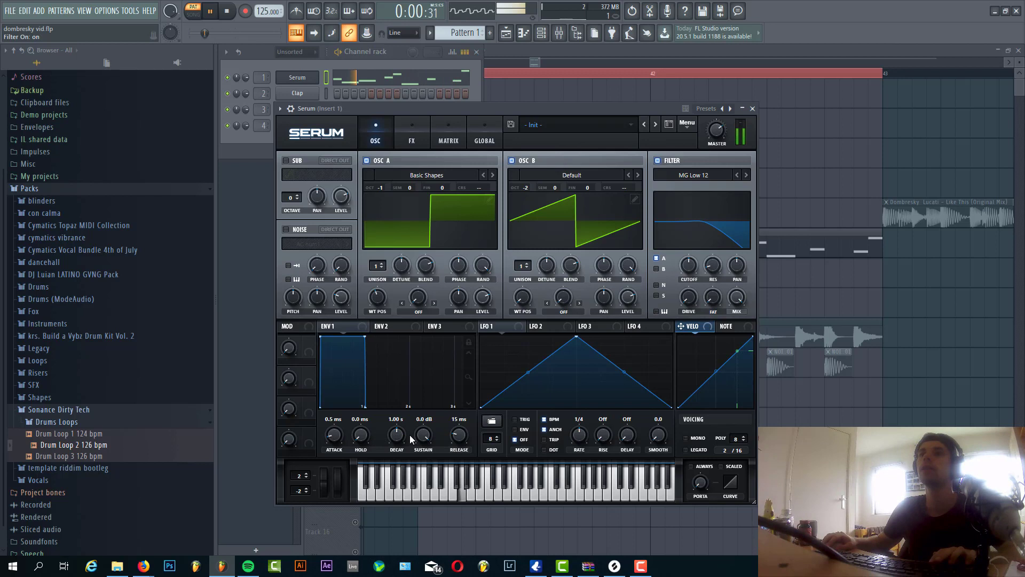
# - Shape Envelope 1 with sustain at -oo dB, decay at 446 ms and hold at 60 ms
pyautogui.moveTo(423, 436); pyautogui.dragTo(386, 561)
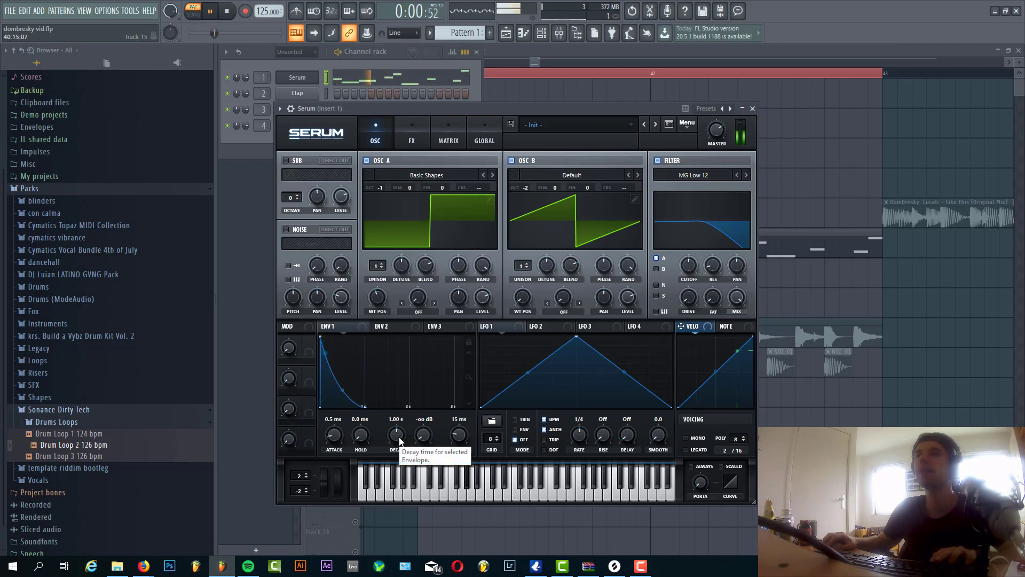
pyautogui.moveTo(400, 441); pyautogui.dragTo(395, 445)
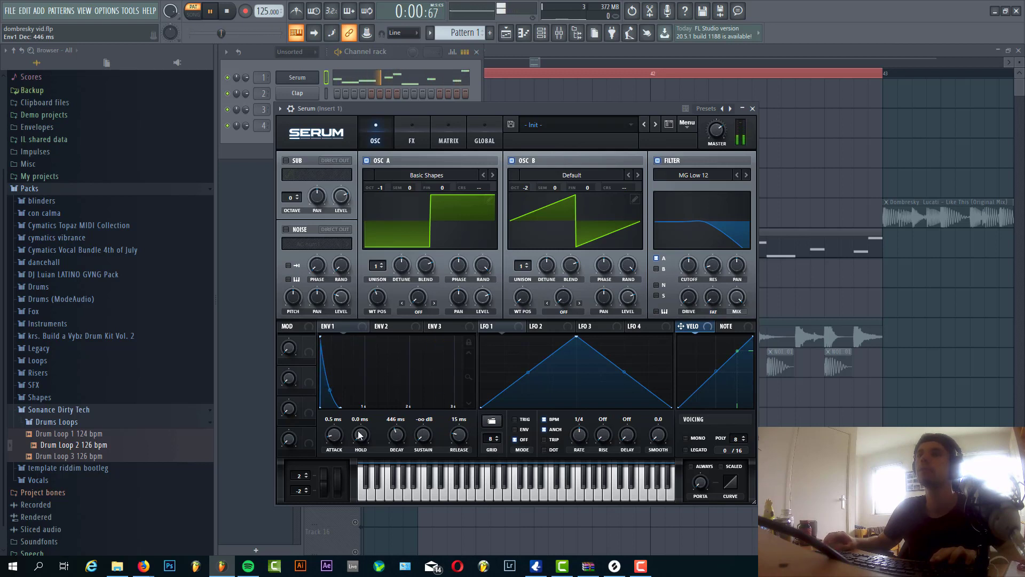
pyautogui.moveTo(361, 434); pyautogui.dragTo(361, 398)
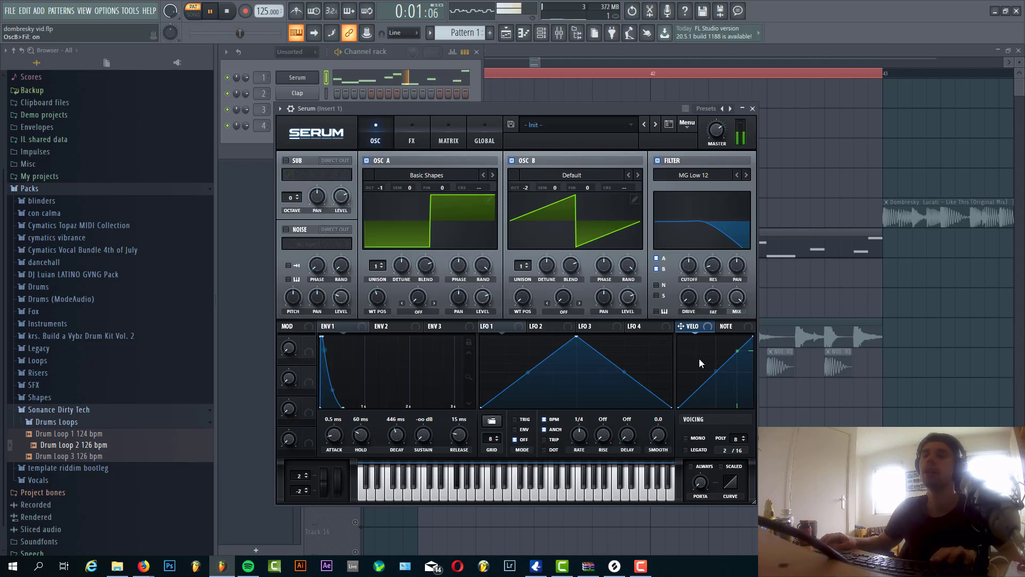
# - Lower the filter cutoff to 122 Hz and modulate it with Envelope 2, set to 0% sustain and 494 ms decay
pyautogui.moveTo(691, 268); pyautogui.dragTo(687, 312)
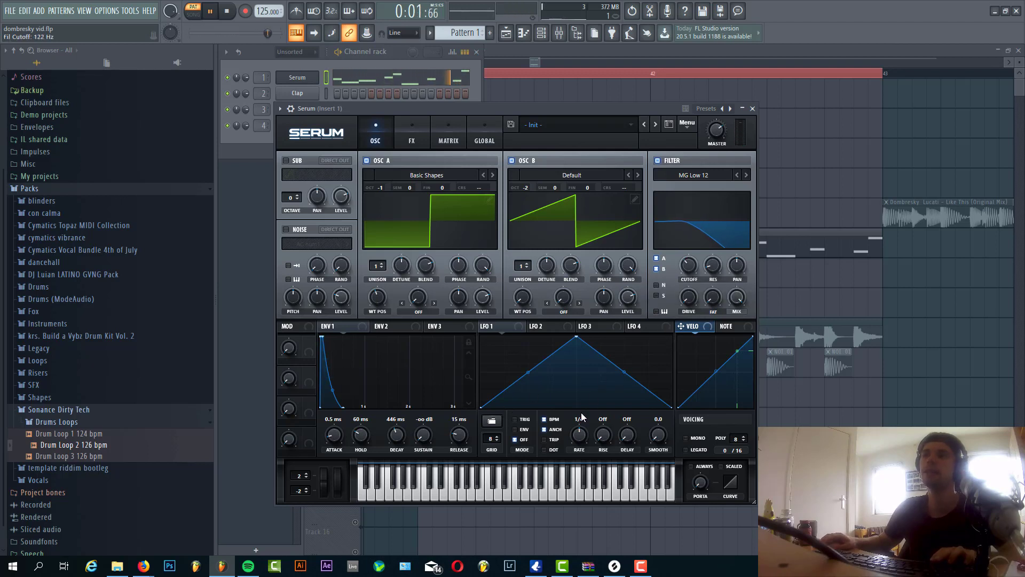
pyautogui.click(405, 328)
pyautogui.moveTo(436, 431); pyautogui.dragTo(384, 561)
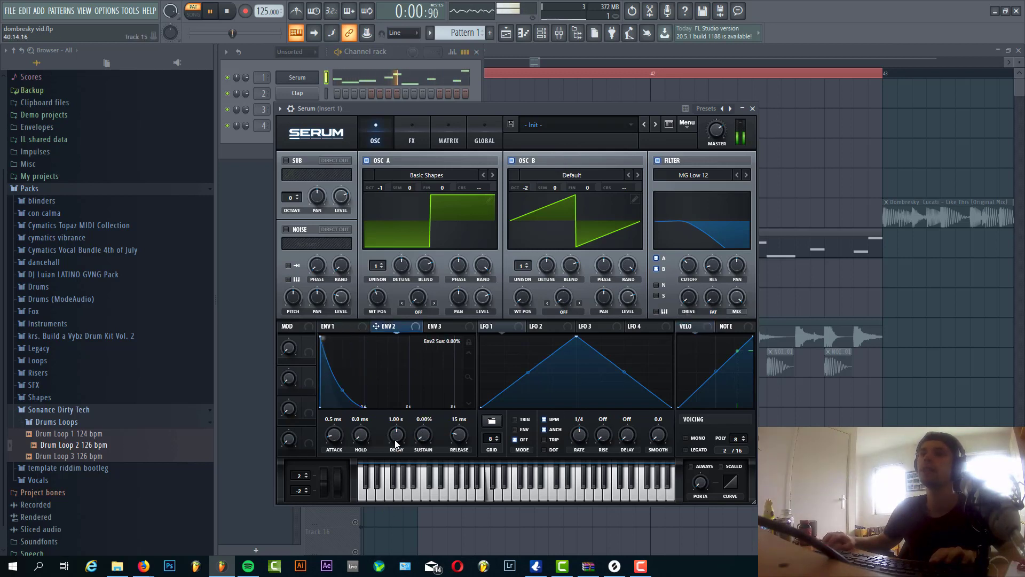
pyautogui.moveTo(397, 433); pyautogui.dragTo(390, 441)
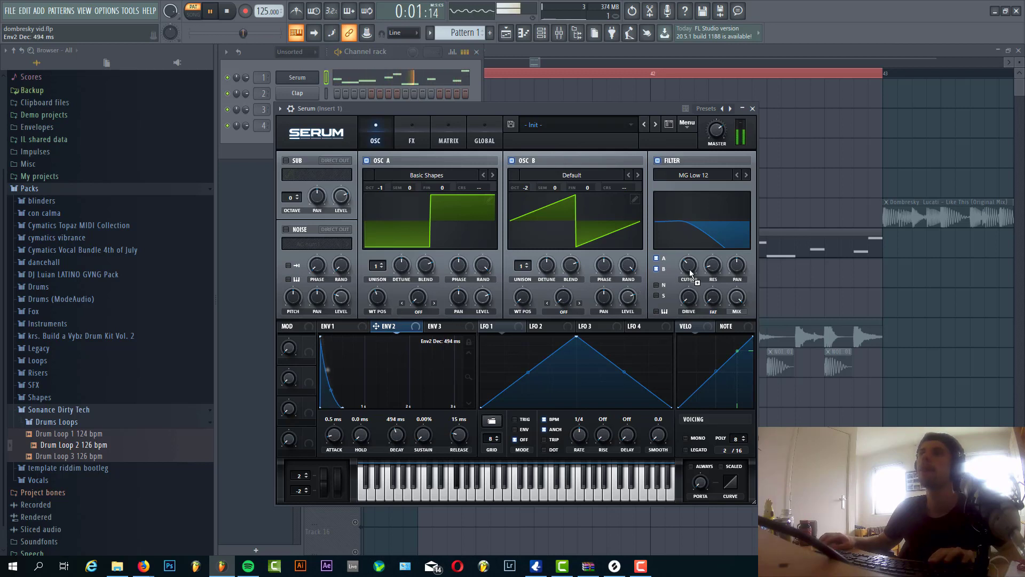
pyautogui.moveTo(688, 266); pyautogui.dragTo(686, 267)
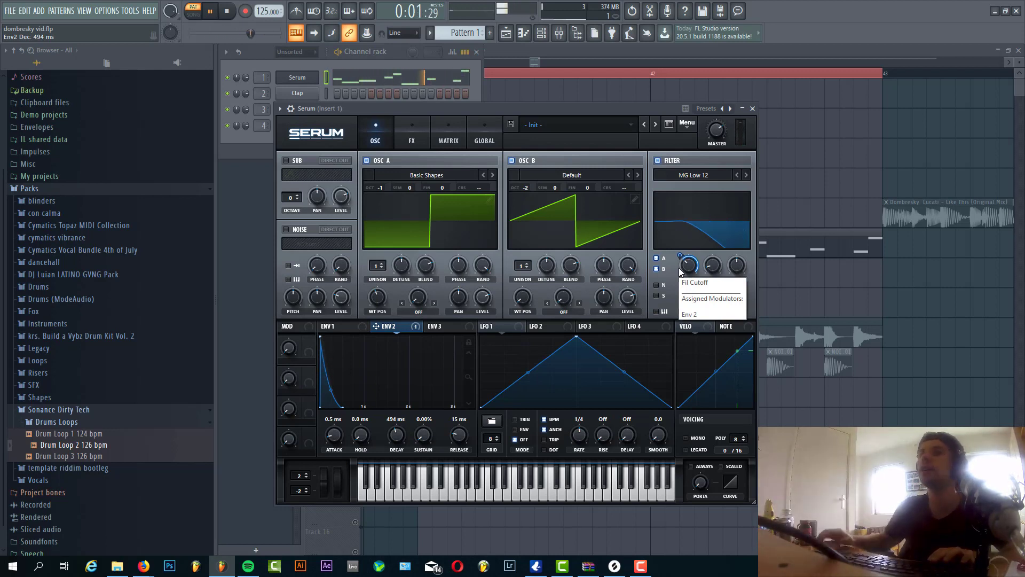
# - Switch the filter type to MG Low 18, reduce Envelope 2's cutoff modulation to 39 and raise the filter drive
pyautogui.click(745, 175)
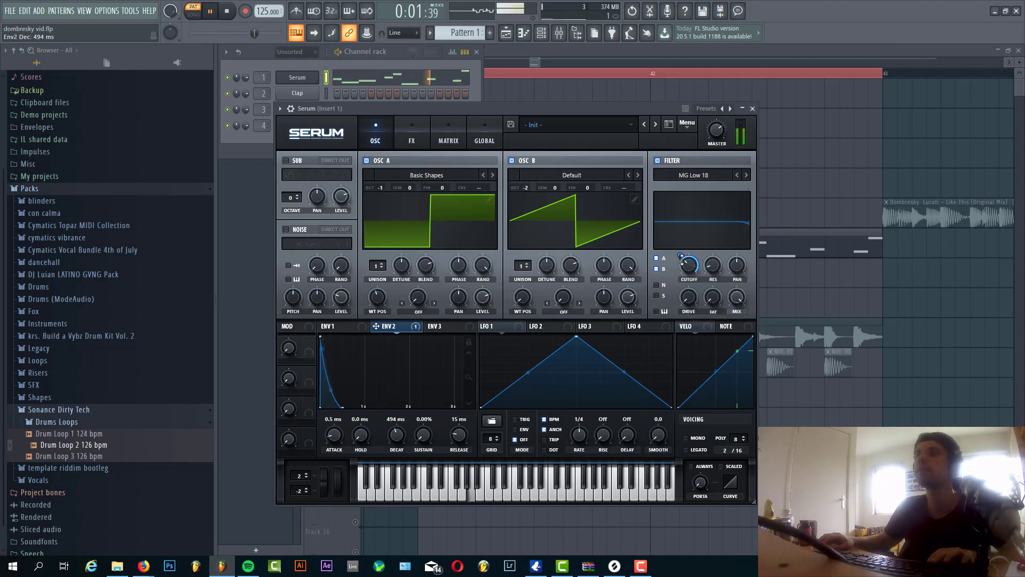
pyautogui.moveTo(687, 270); pyautogui.dragTo(679, 260)
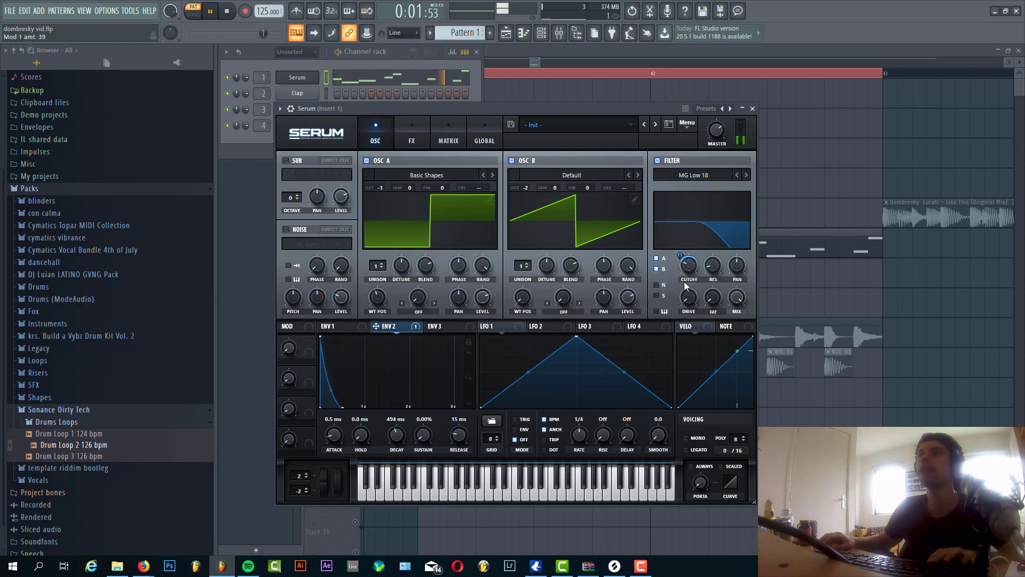
pyautogui.moveTo(685, 299)
pyautogui.mouseDown()
pyautogui.moveTo(685, 280)
pyautogui.moveTo(708, 263)
pyautogui.moveTo(708, 282)
pyautogui.moveTo(697, 285)
pyautogui.mouseUp()
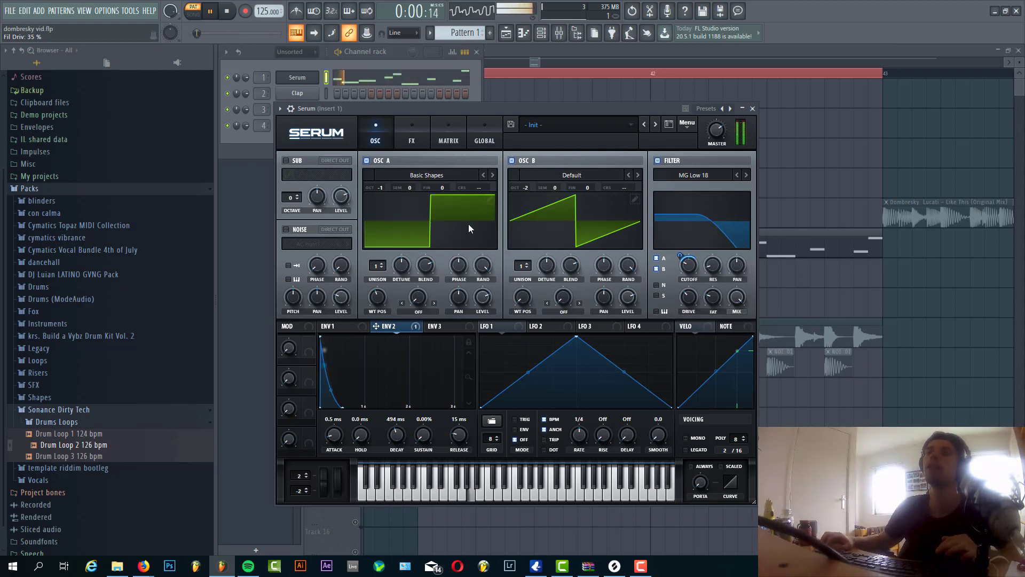
# - Enable the Hyper/Dimension effect in Serum and set the Dimension size to 29%
pyautogui.click(415, 138)
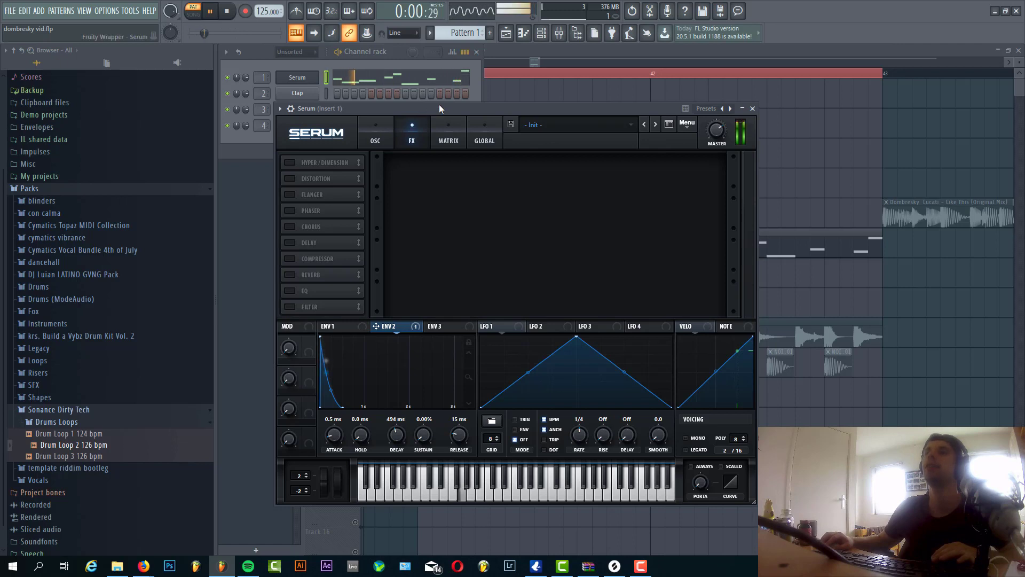
pyautogui.moveTo(431, 107); pyautogui.dragTo(444, 103)
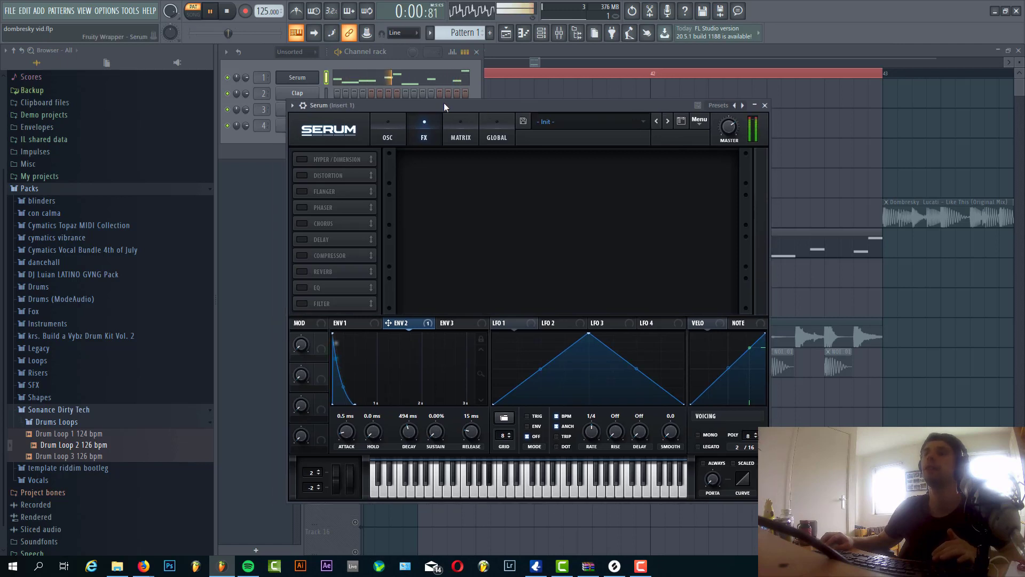
pyautogui.click(302, 159)
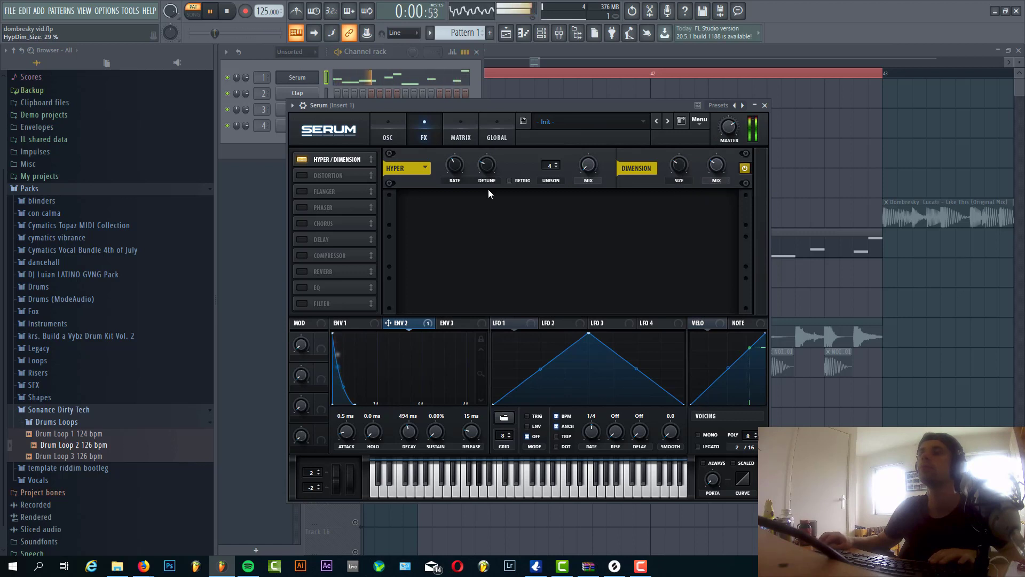
# - Enable the Chorus effect with its low-pass filter at 2937 Hz and mix at 21%, placed directly after Hyper/Dimension
pyautogui.click(304, 223)
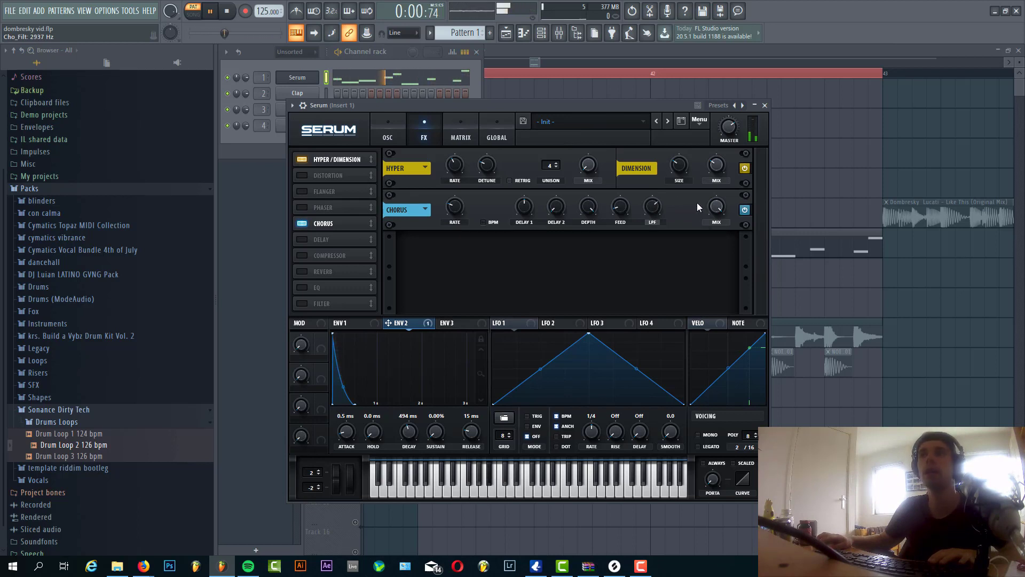
pyautogui.moveTo(695, 270); pyautogui.dragTo(691, 270)
pyautogui.moveTo(329, 222); pyautogui.dragTo(336, 167)
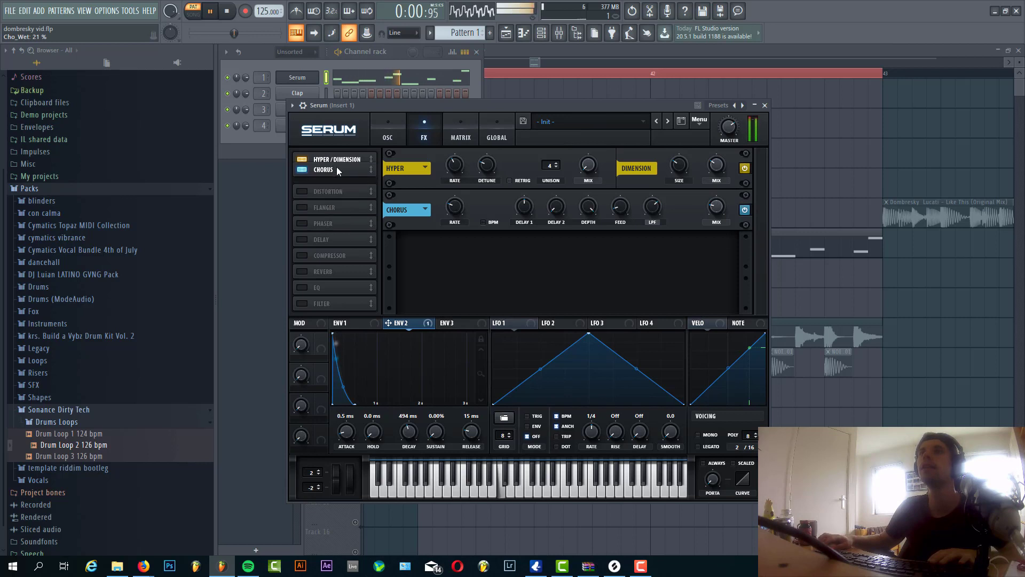
# - Enable the Phaser effect in Serum, raise its frequency and set its mix to 25%
pyautogui.click(331, 224)
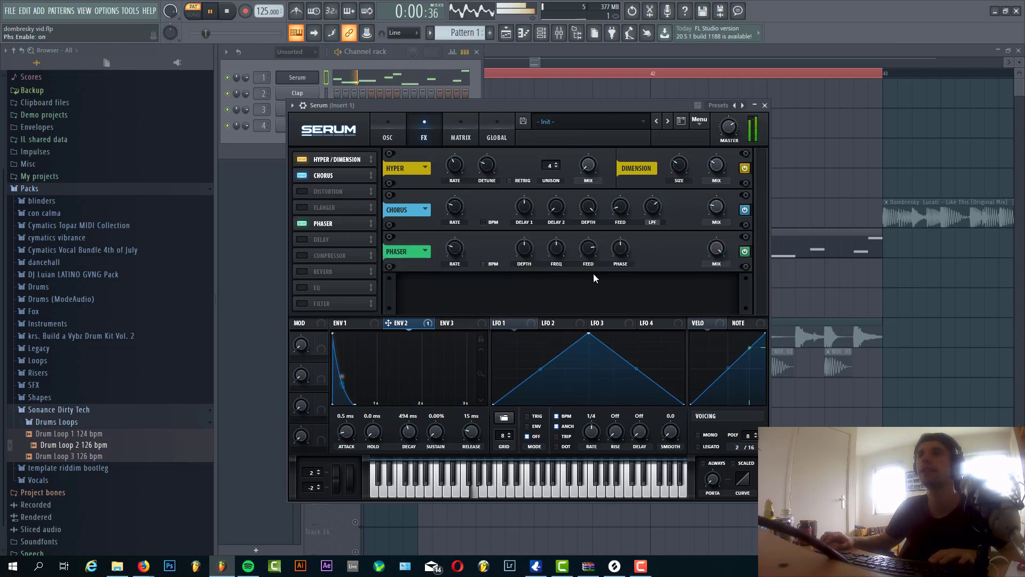
pyautogui.moveTo(557, 248); pyautogui.dragTo(566, 202)
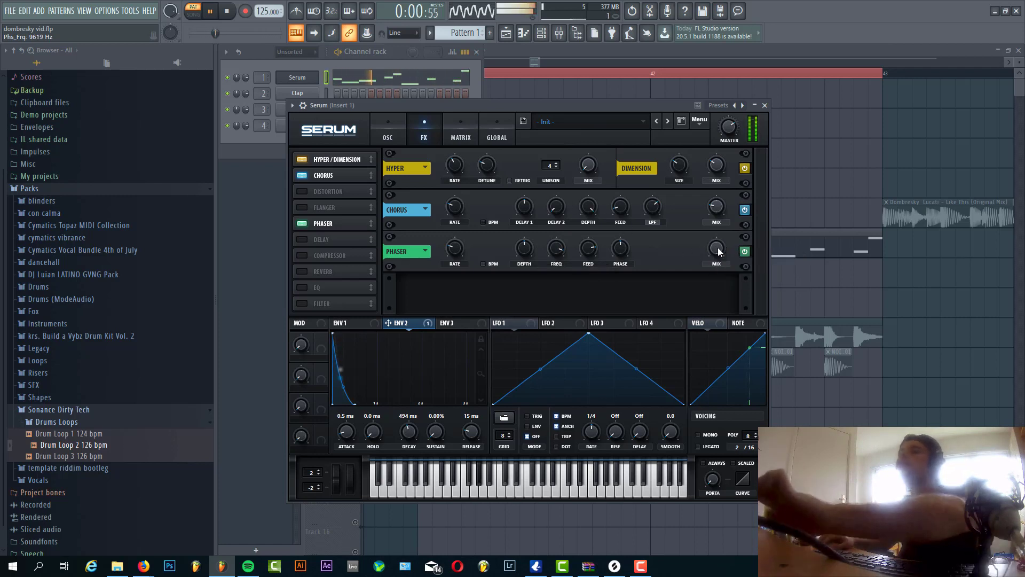
pyautogui.moveTo(716, 247); pyautogui.dragTo(686, 314)
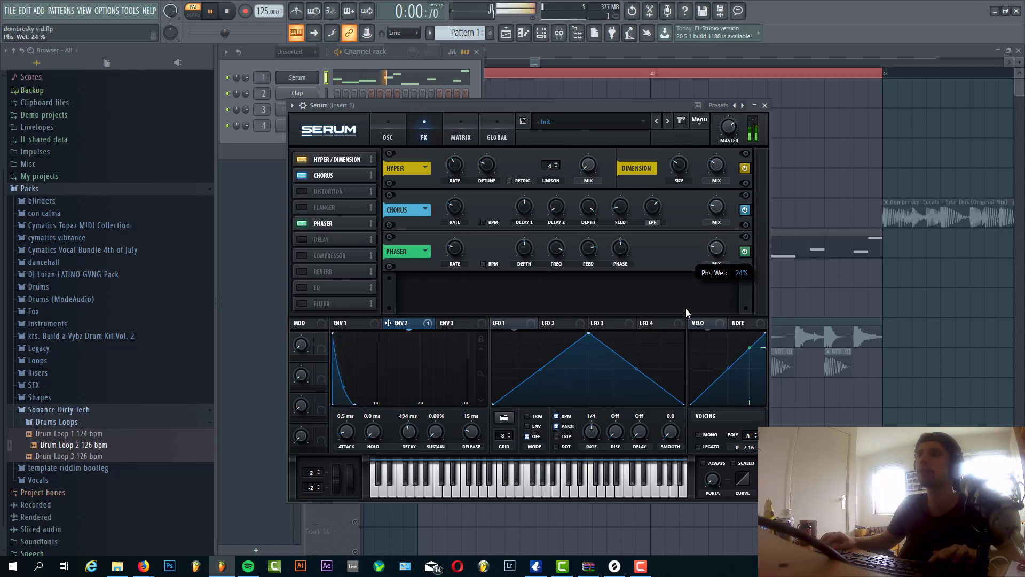
pyautogui.moveTo(687, 312); pyautogui.dragTo(686, 310)
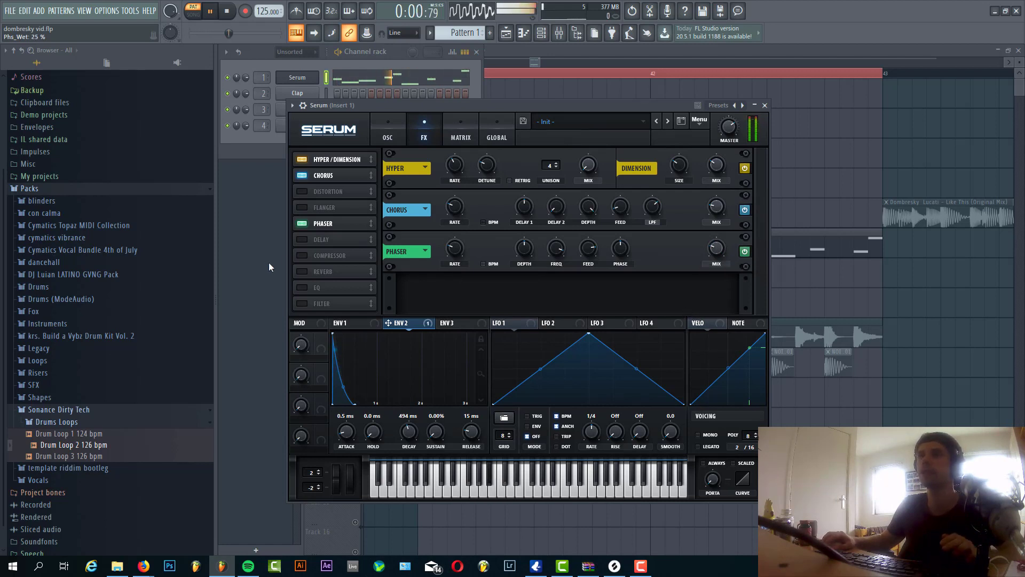
# - Set Envelope 3 to 0% sustain and 31 ms decay, with the modulation matrix open
pyautogui.click(452, 324)
pyautogui.click(463, 129)
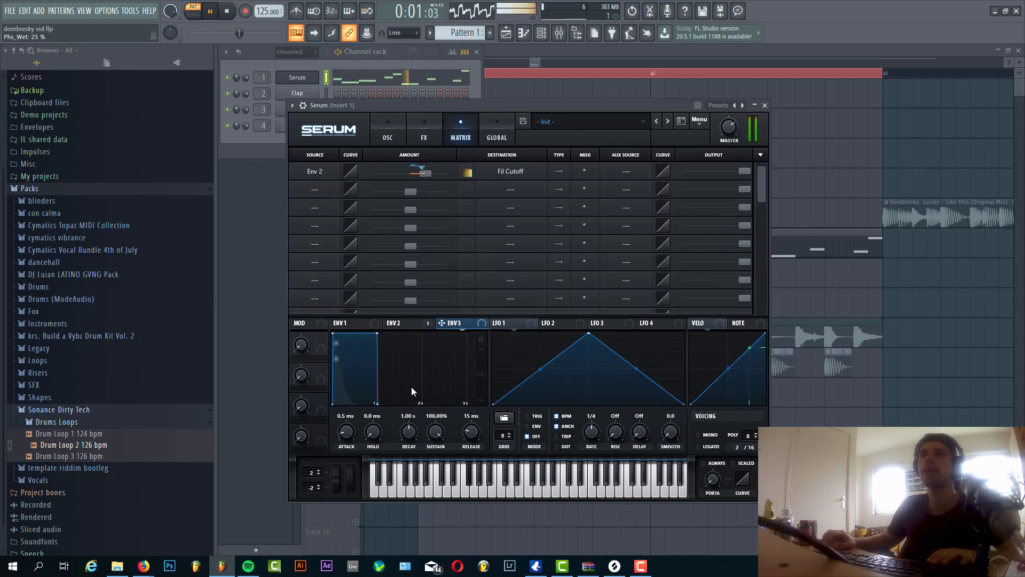
pyautogui.moveTo(428, 433); pyautogui.dragTo(399, 451)
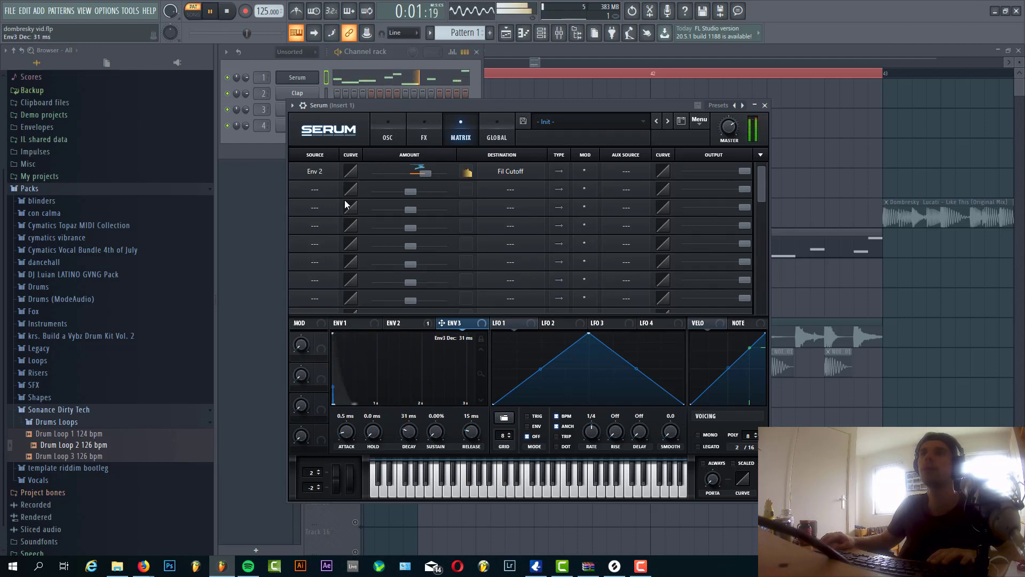
# - Route Envelope 3 to Mast.Tun in the second matrix slot with a small positive amount, and shorten its decay to 8.6 ms
pyautogui.click(324, 195)
pyautogui.click(326, 207)
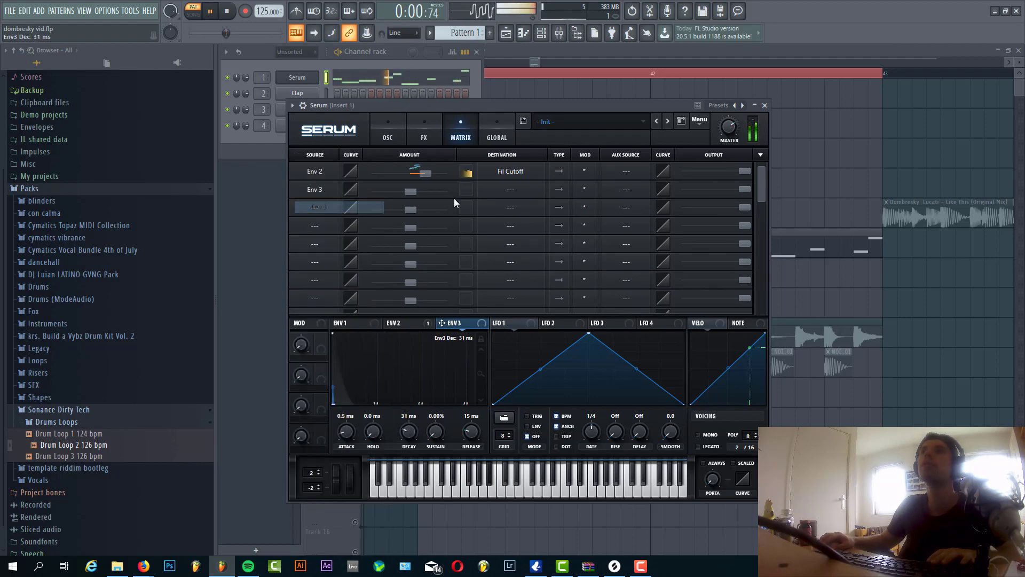
pyautogui.click(506, 186)
pyautogui.moveTo(536, 284)
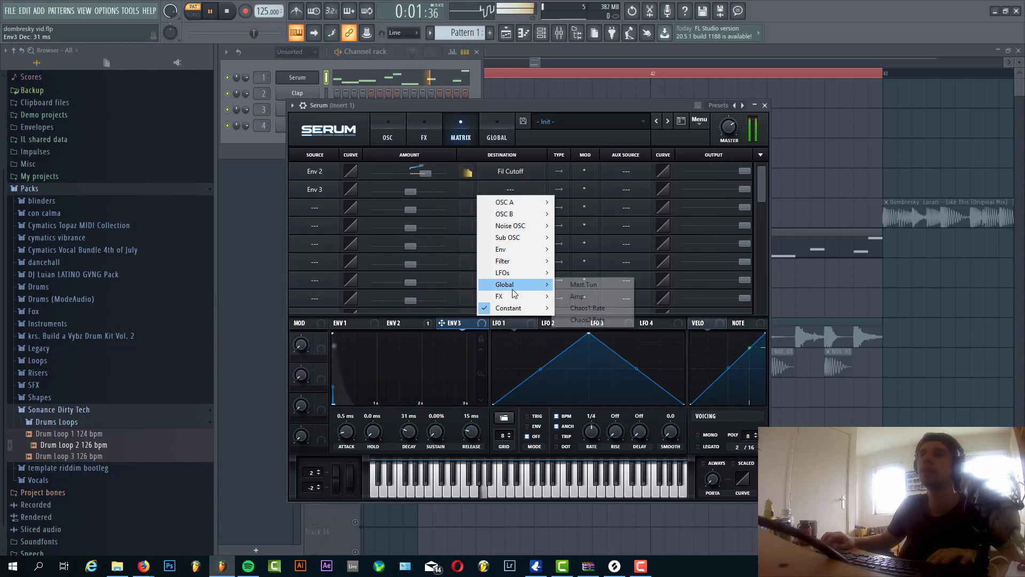
pyautogui.click(583, 284)
pyautogui.moveTo(408, 191); pyautogui.dragTo(419, 193)
pyautogui.moveTo(411, 429); pyautogui.dragTo(411, 434)
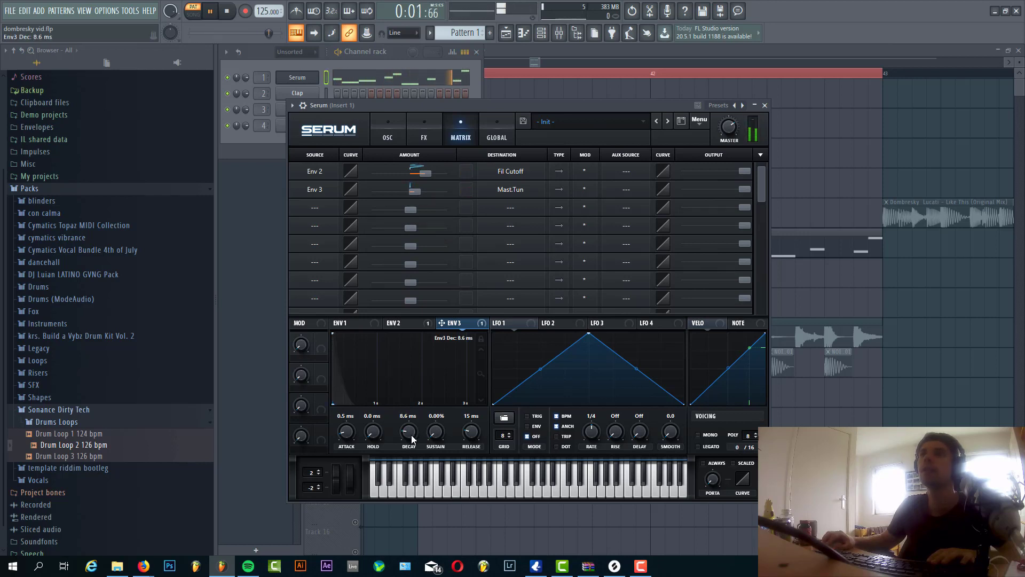
# - Unmute the drum loop on Track 9 and the drum hits on Track 10 in the playlist
pyautogui.click(890, 452)
pyautogui.scroll(-5, 407, 288)
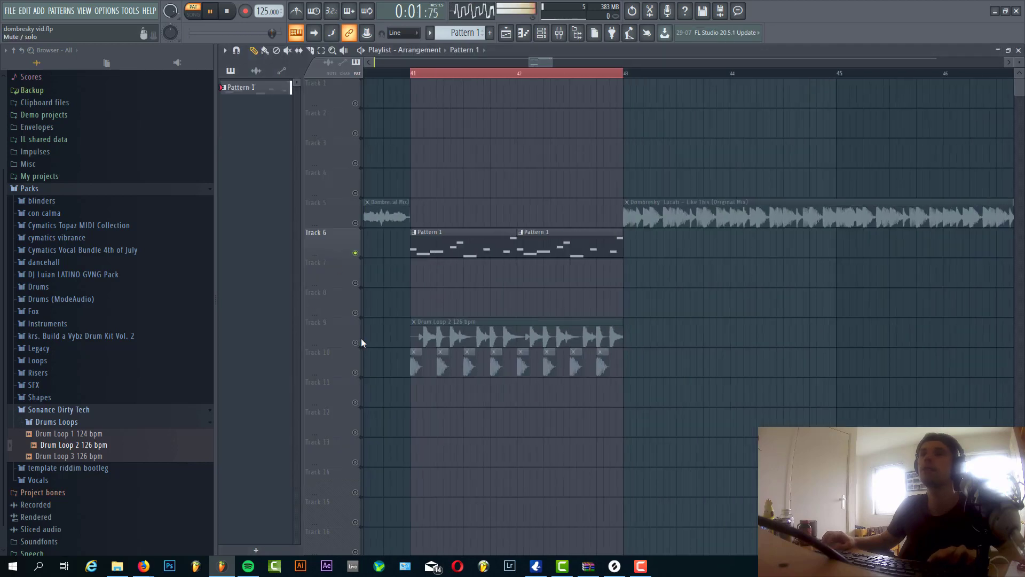
pyautogui.click(356, 342)
pyautogui.click(357, 372)
# - Extend the playlist's time selection to begin before bar 41, unmute Track 5 and audition the arrangement with the original track
pyautogui.scroll(3, 384, 367)
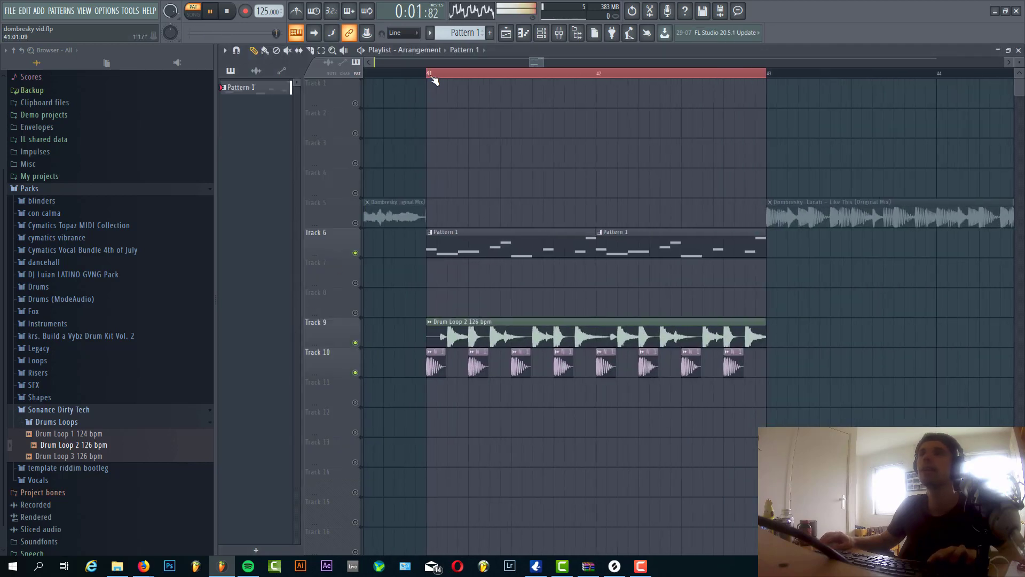
pyautogui.moveTo(431, 76); pyautogui.dragTo(346, 102)
pyautogui.click(356, 223)
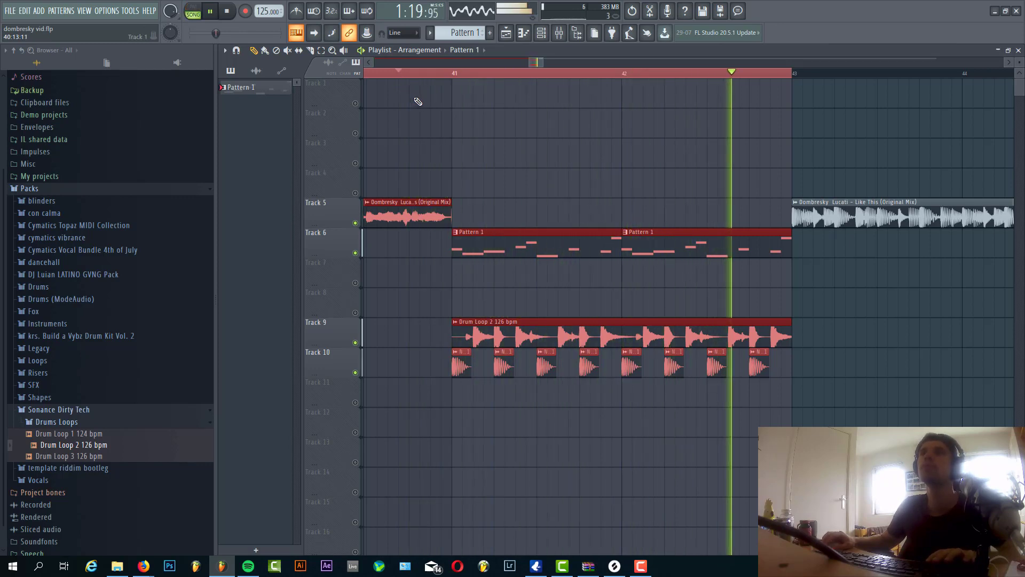
pyautogui.press('space')
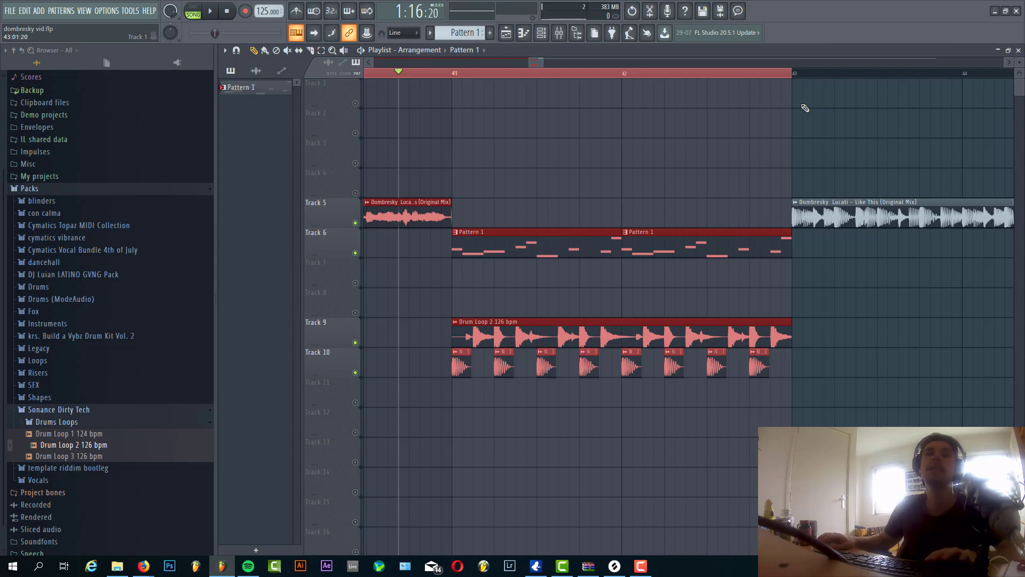